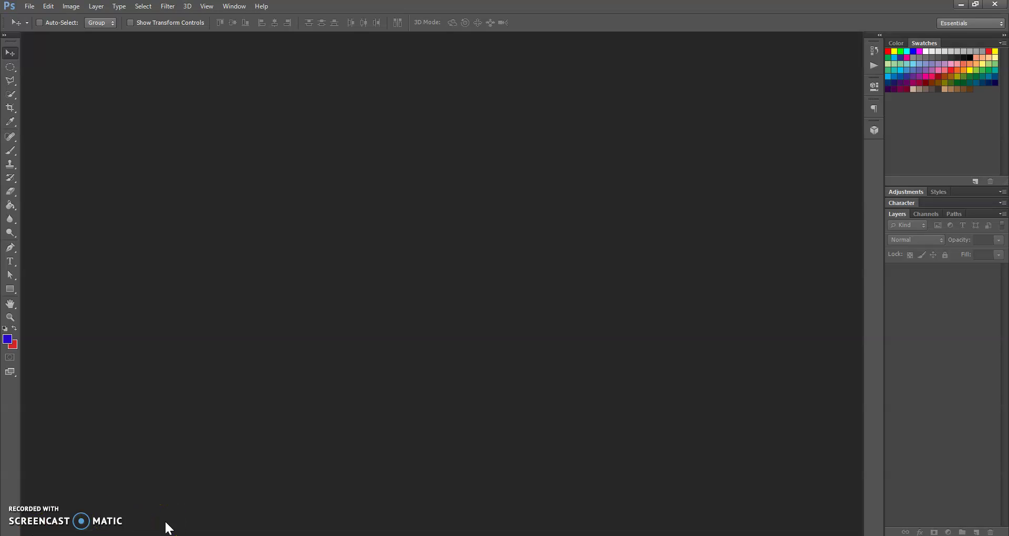
# Switch to Google Classroom in Chrome, download PS C-1.psd from the Photoshop C Lesson Files and open it in Photoshop.
pyautogui.moveTo(184, 535)
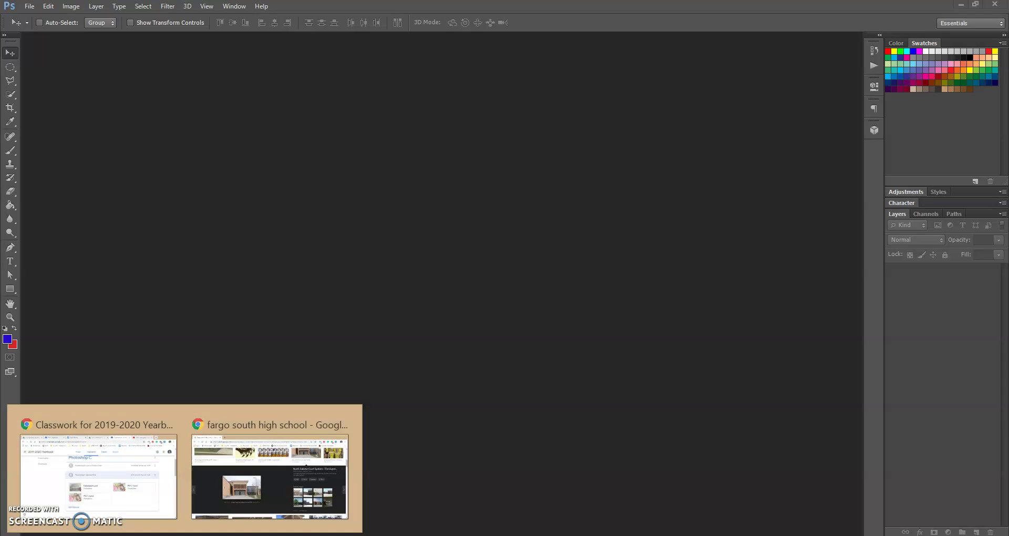
pyautogui.click(133, 497)
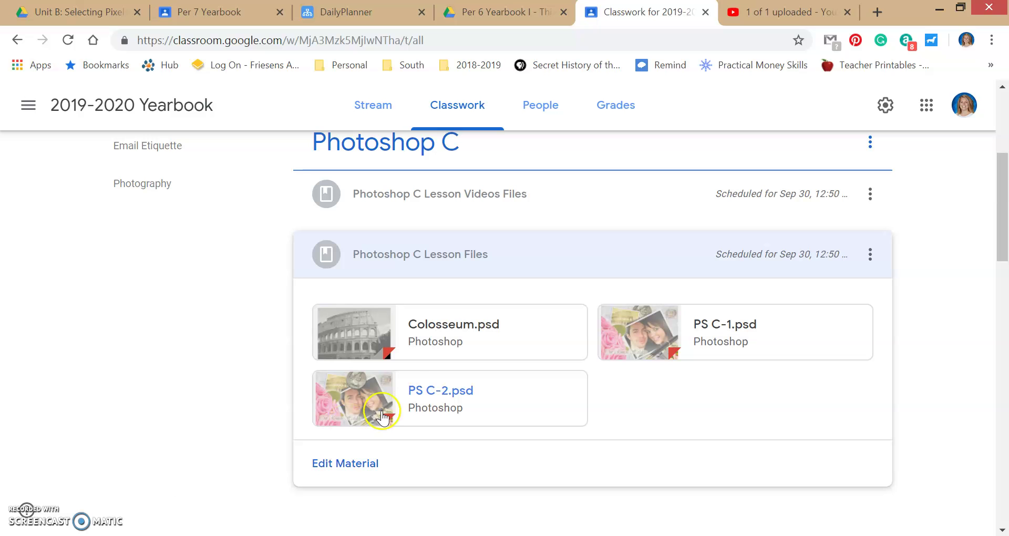
pyautogui.click(704, 326)
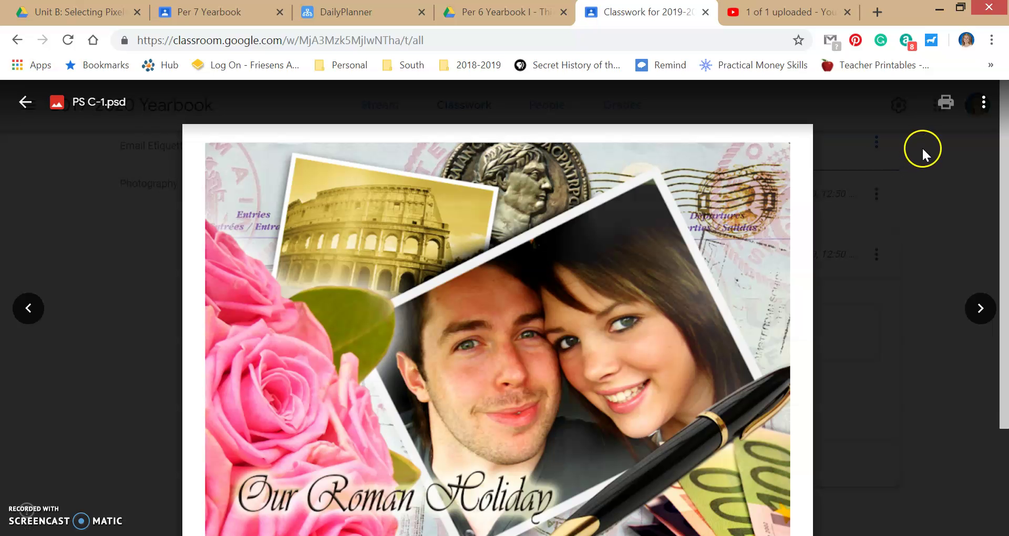
pyautogui.click(995, 104)
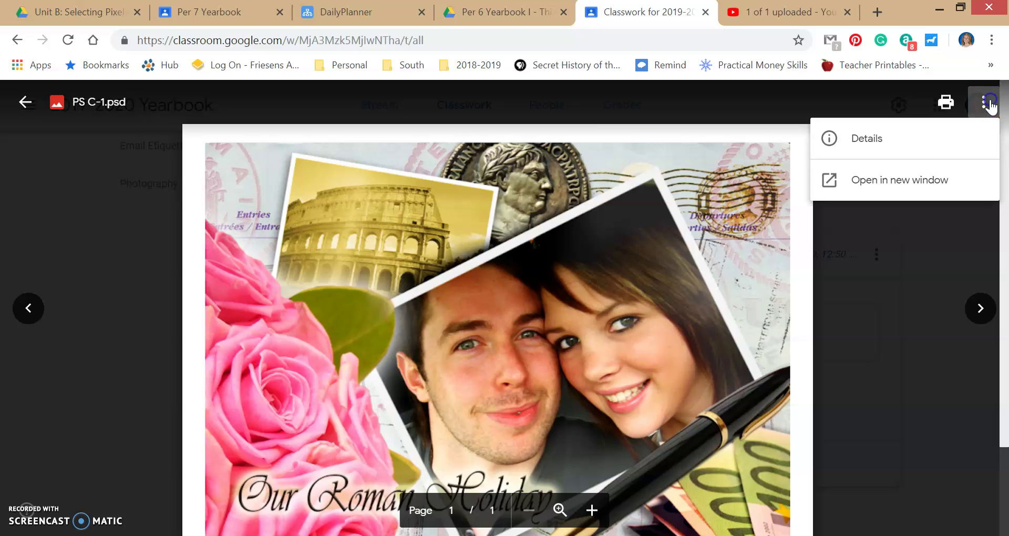
pyautogui.click(944, 177)
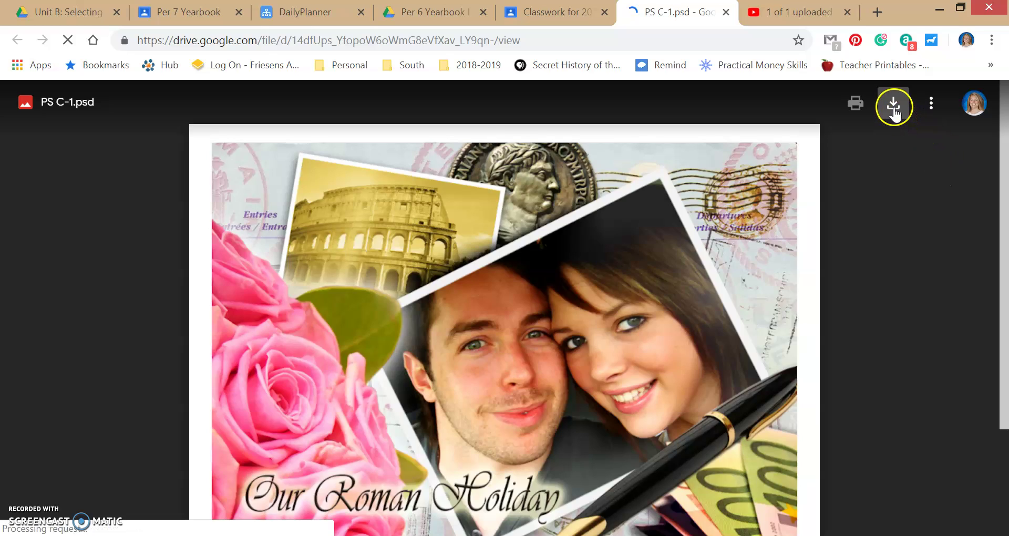
pyautogui.click(893, 107)
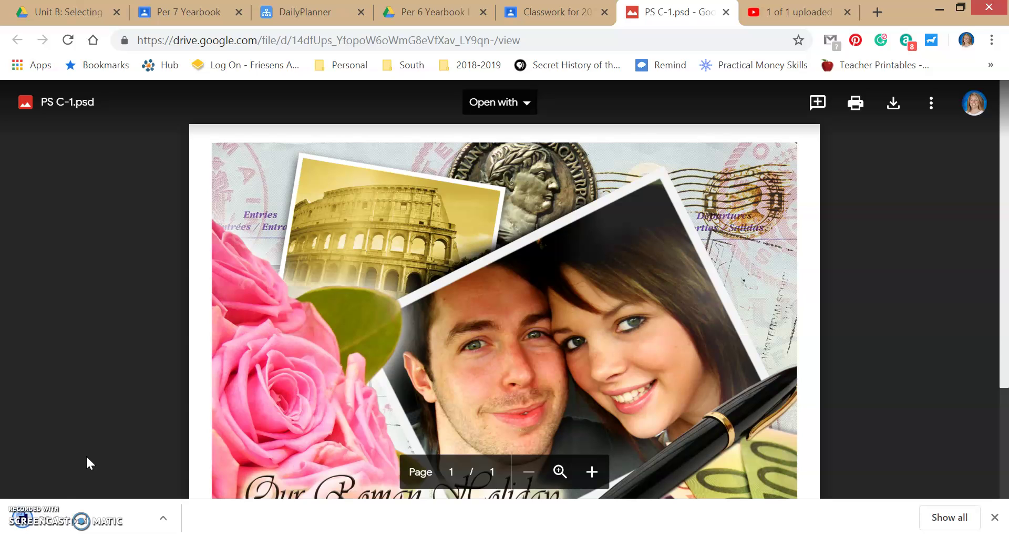
pyautogui.click(81, 520)
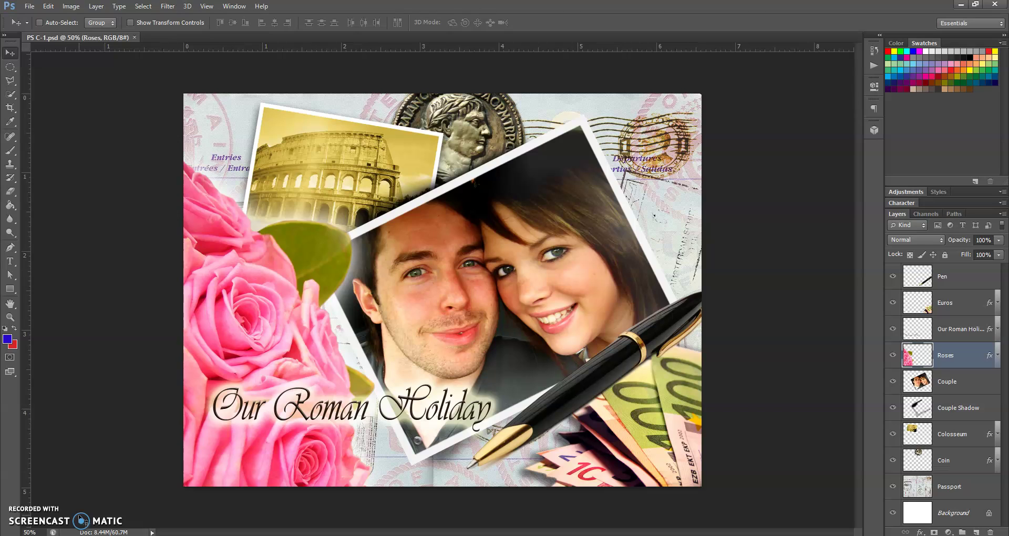
# Fit the whole image in the window and collapse the Color and Swatches panels to make room for the layer list.
pyautogui.doubleClick(11, 305)
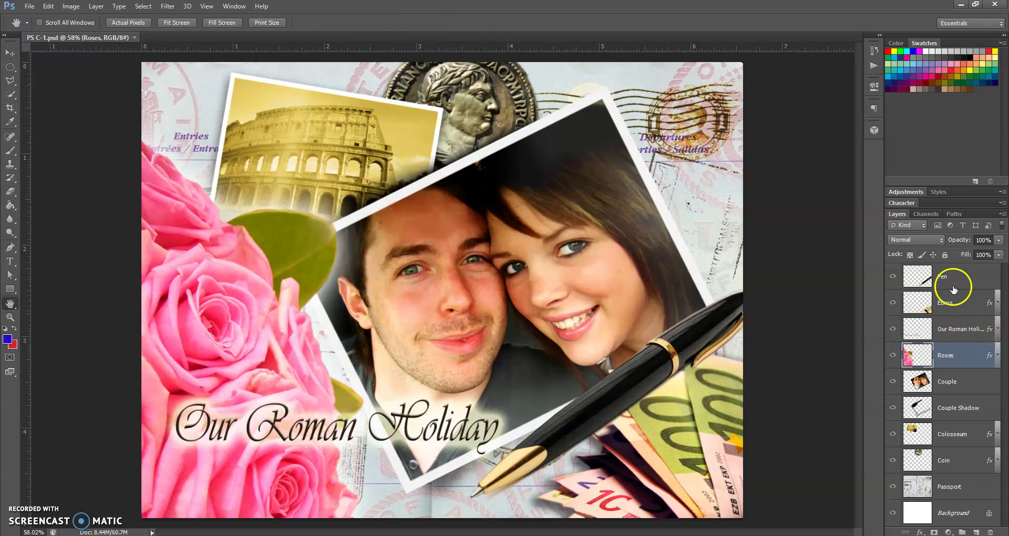
pyautogui.doubleClick(919, 45)
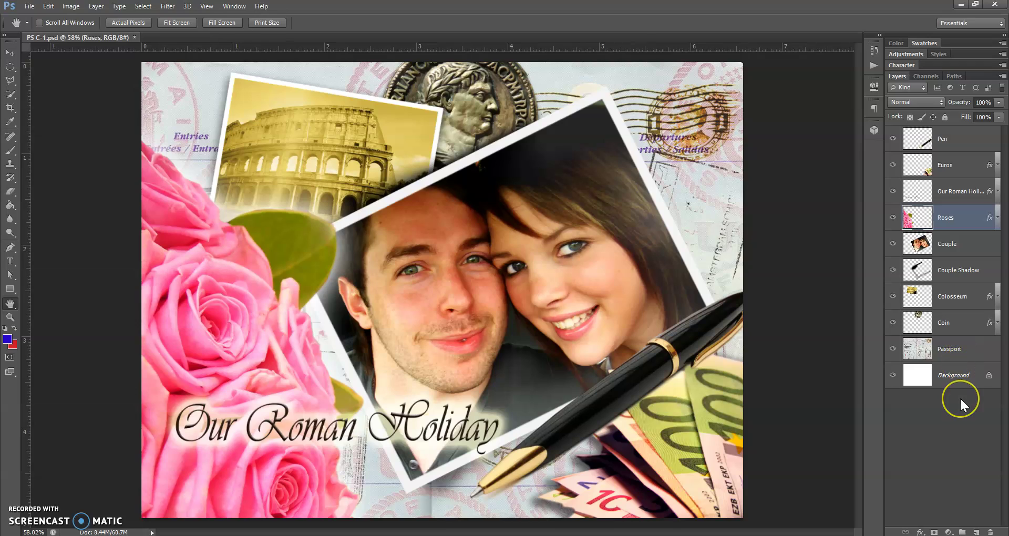
pyautogui.moveTo(960, 396); pyautogui.dragTo(949, 347)
# Try the small and large layer thumbnail sizes in the Layers Panel Options, and apply the medium size.
pyautogui.click(1003, 78)
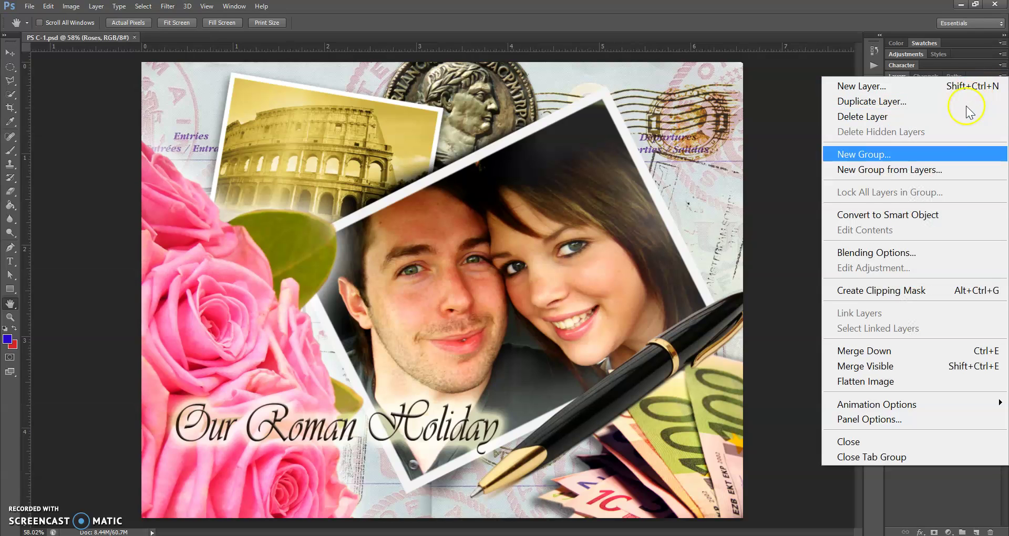
pyautogui.click(943, 419)
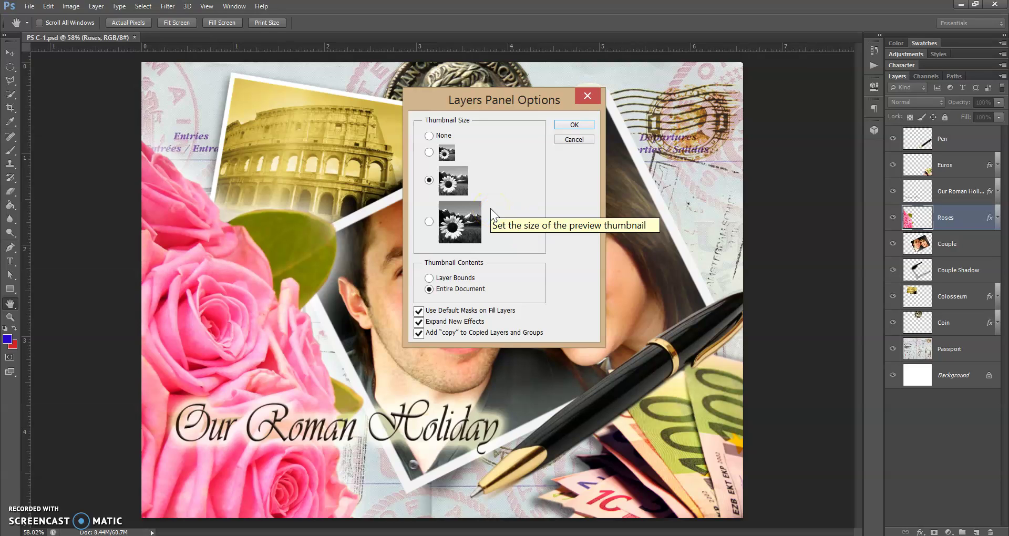
pyautogui.click(464, 190)
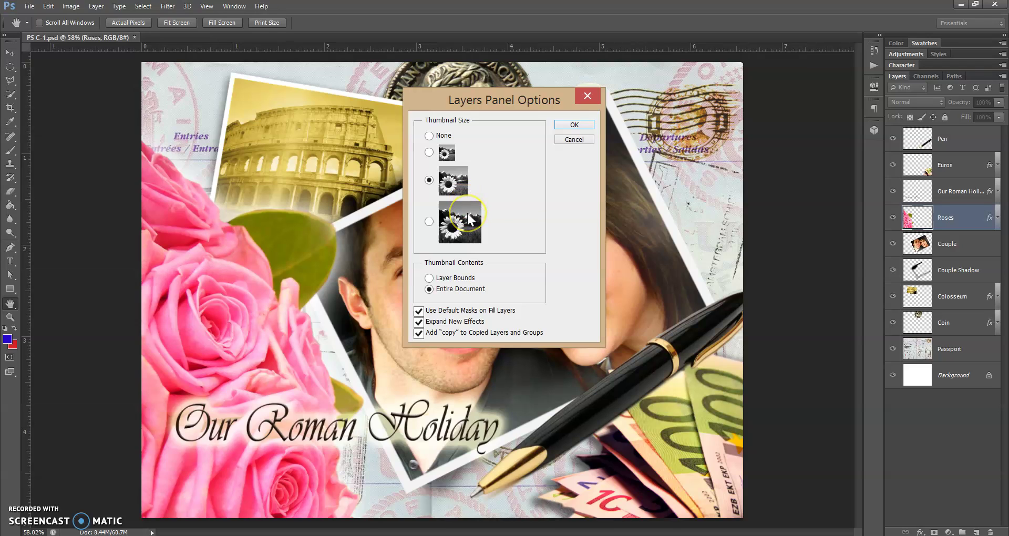
pyautogui.click(468, 213)
pyautogui.click(445, 158)
pyautogui.click(468, 227)
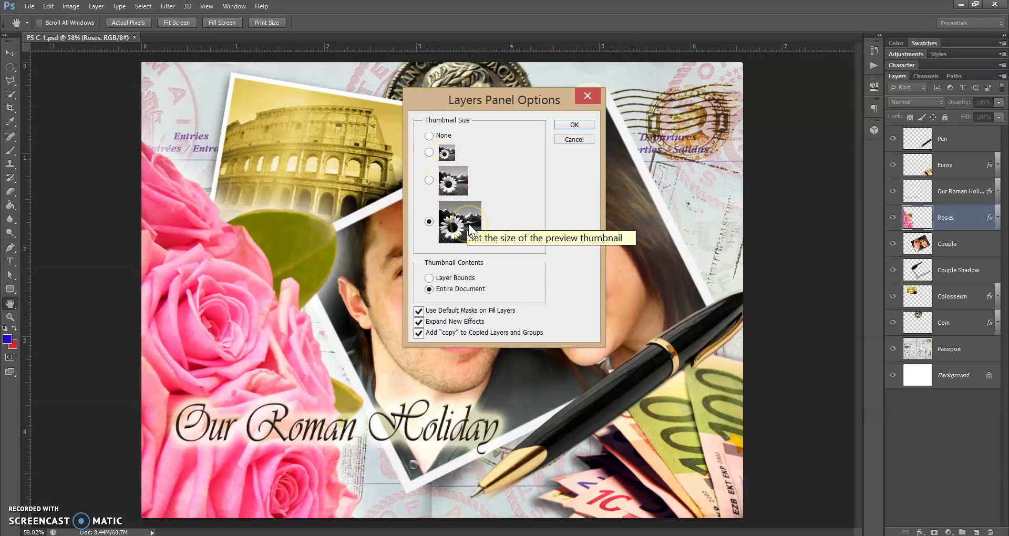
pyautogui.click(451, 183)
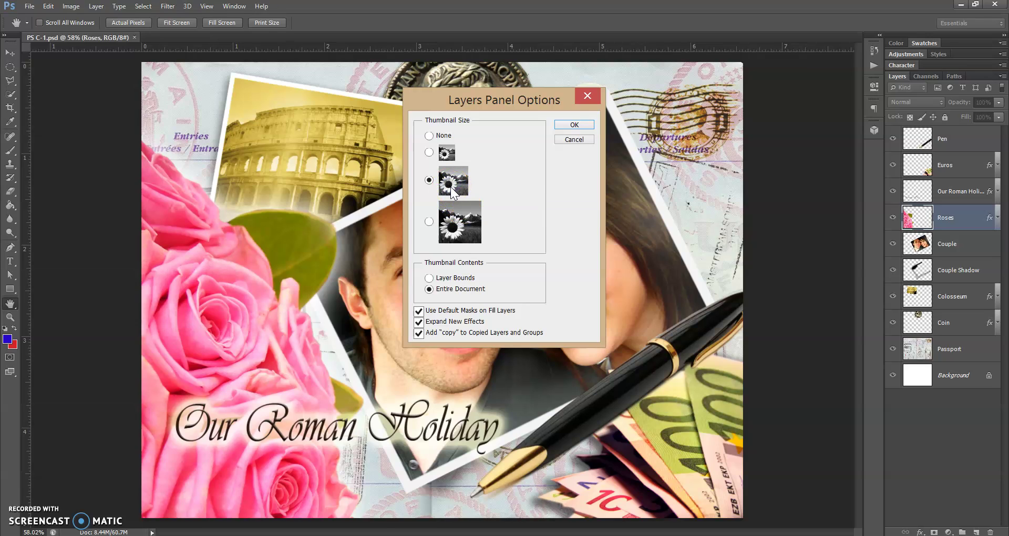
pyautogui.click(575, 122)
pyautogui.click(578, 126)
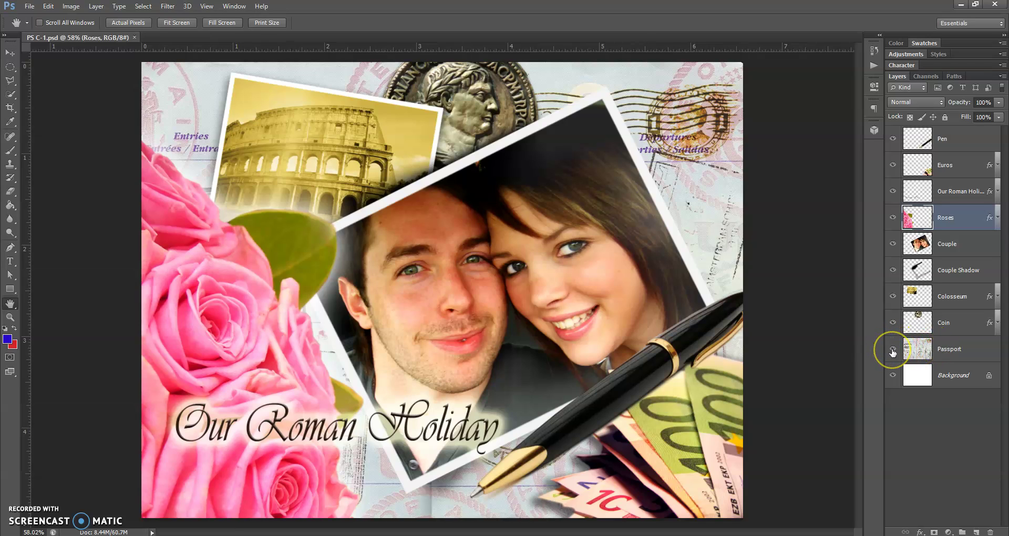
# Hide and show again the Passport, Couple, Roses and Our Roman Holiday layers one at a time to examine their contents.
pyautogui.click(892, 349)
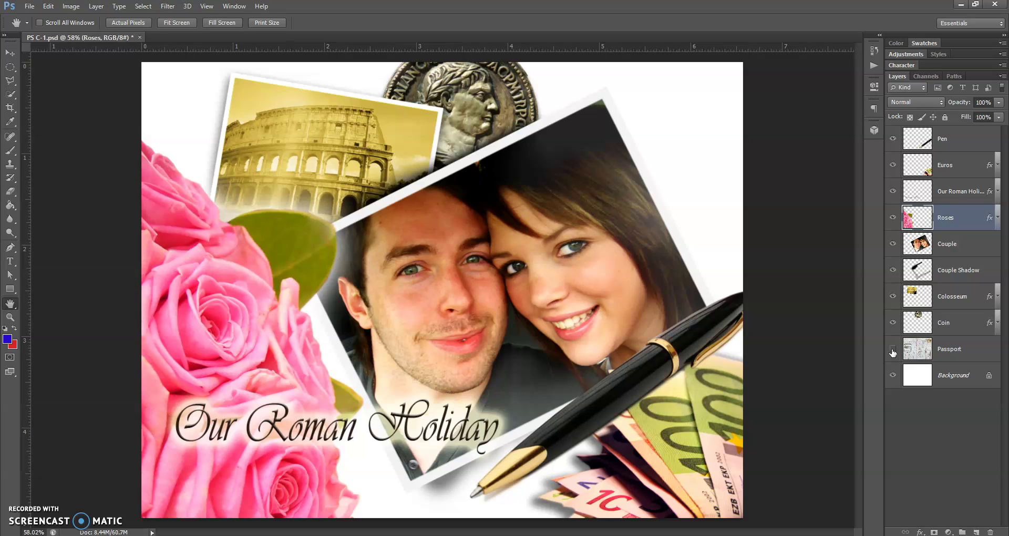
pyautogui.click(893, 349)
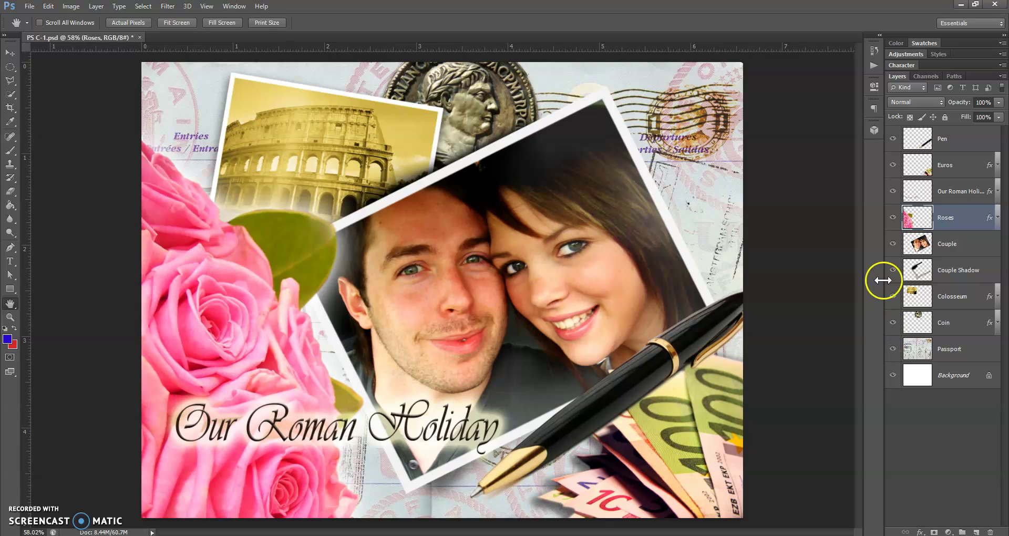
pyautogui.click(893, 245)
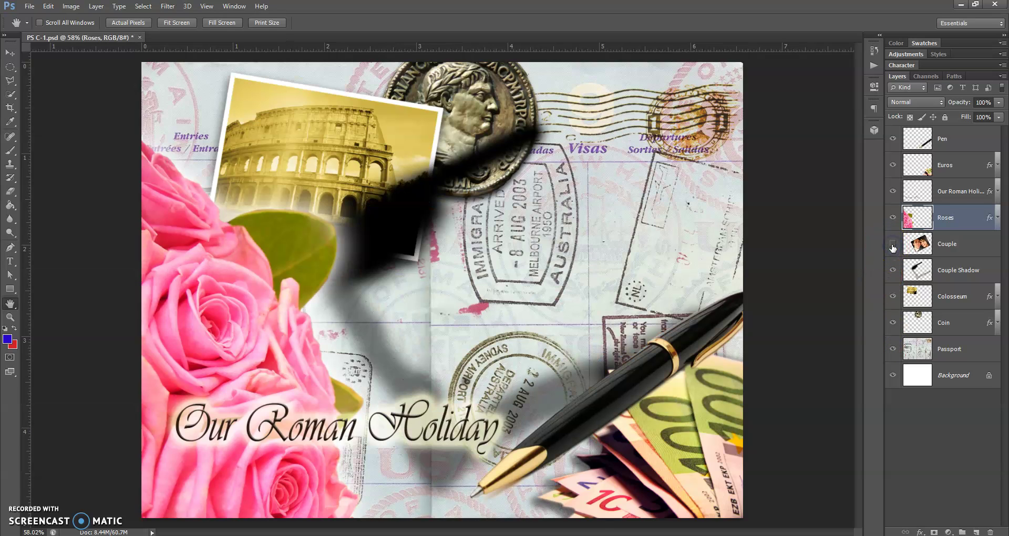
pyautogui.click(892, 245)
pyautogui.click(893, 218)
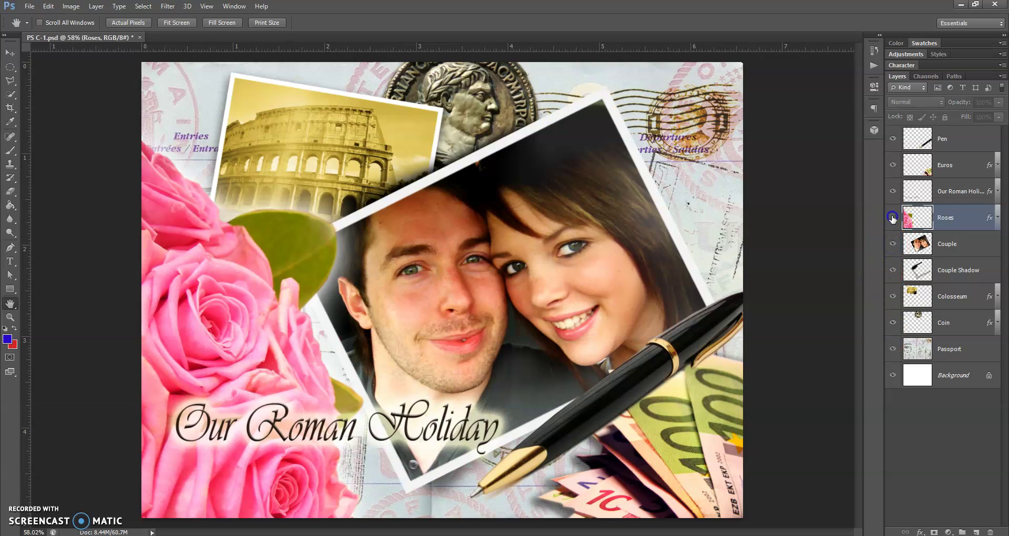
pyautogui.click(893, 217)
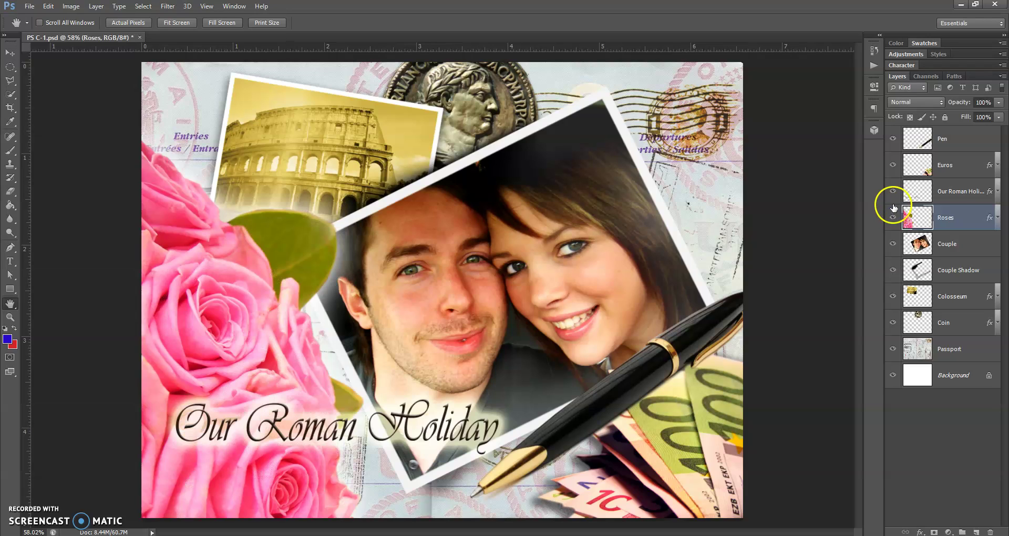
pyautogui.click(892, 191)
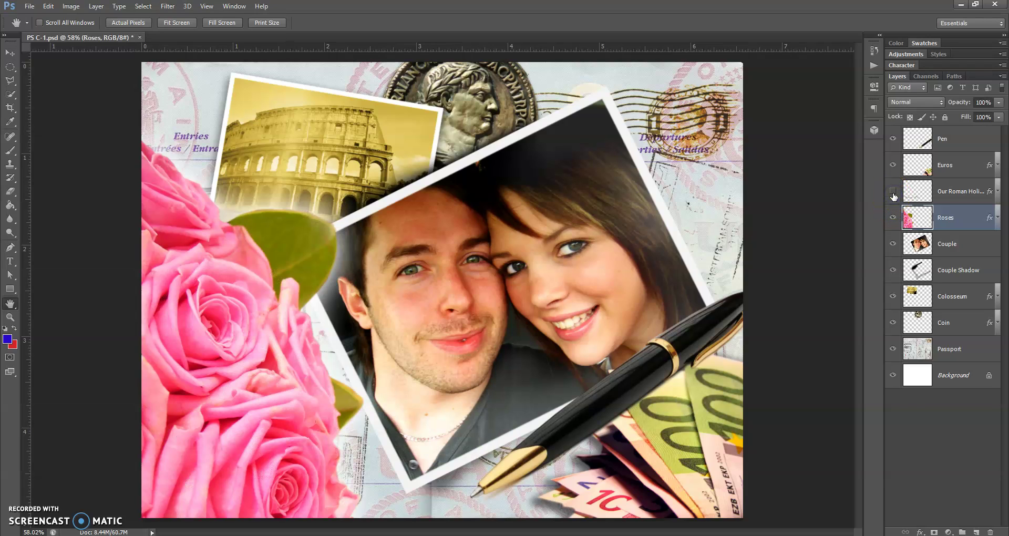
pyautogui.click(892, 191)
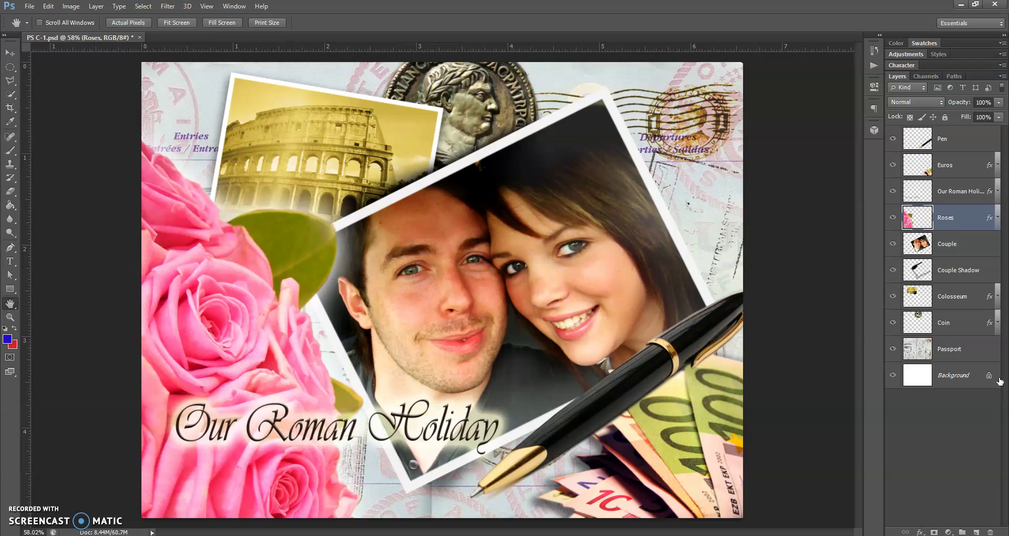
# Lock the Pen layer completely and try to shift it with the Move tool.
pyautogui.click(969, 150)
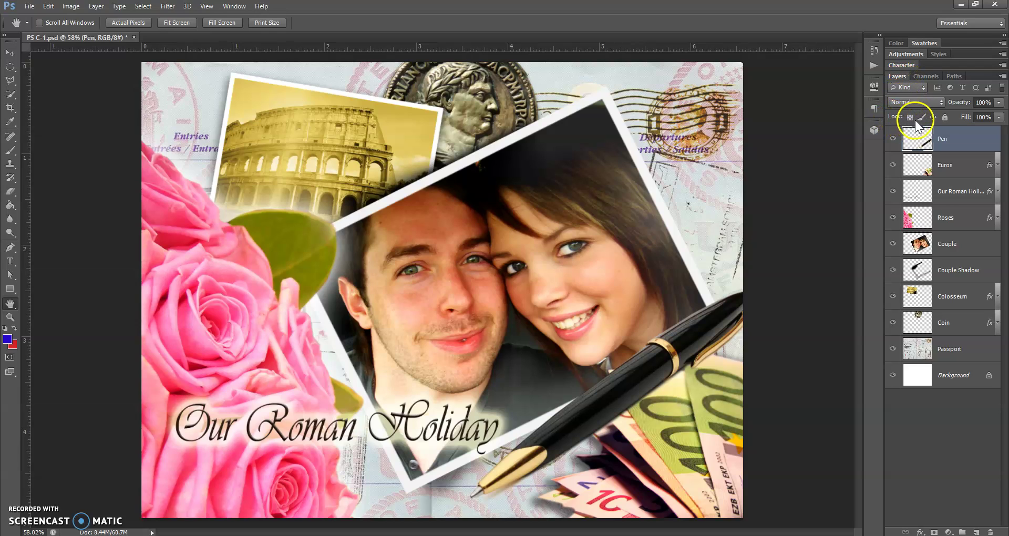
pyautogui.click(945, 117)
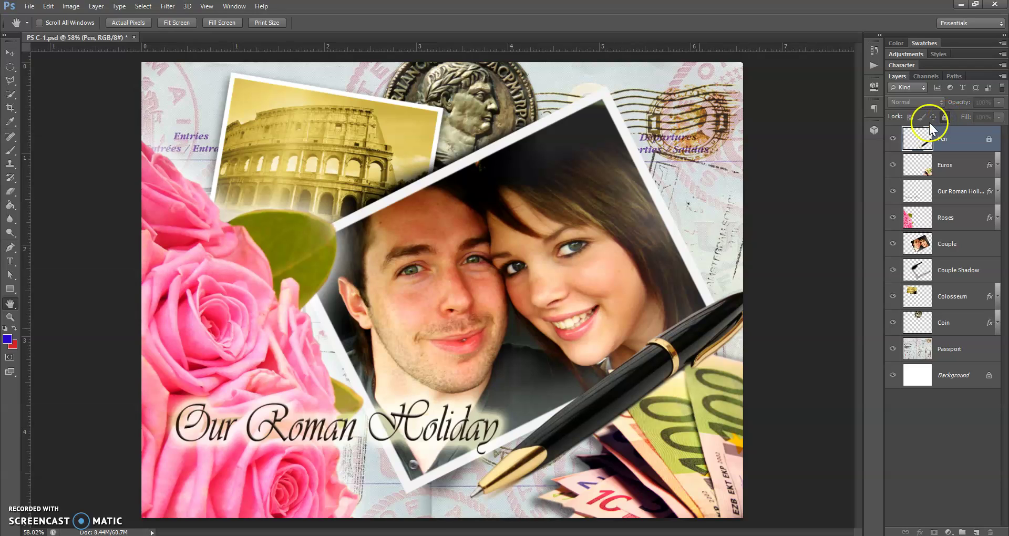
pyautogui.click(10, 52)
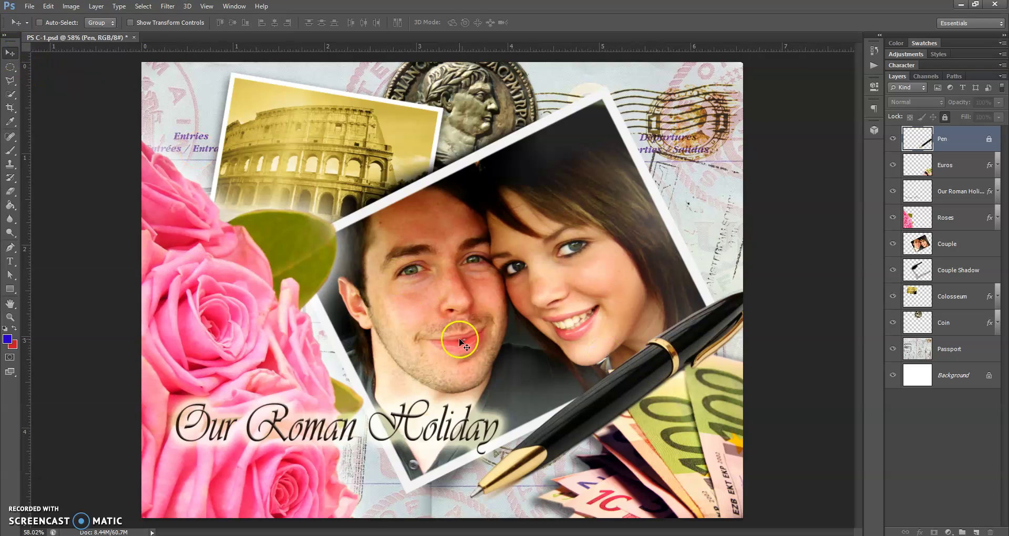
pyautogui.click(515, 347)
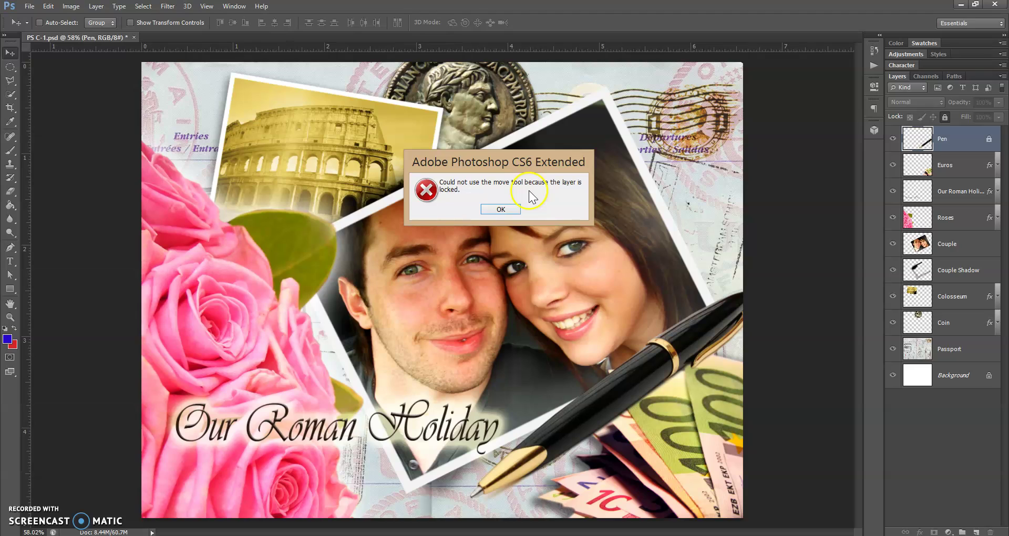
pyautogui.click(507, 210)
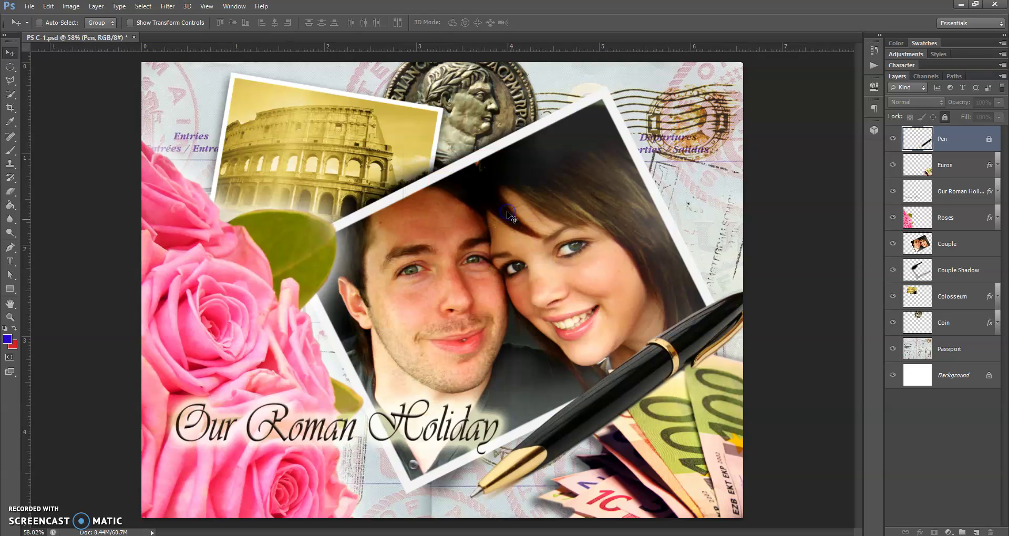
pyautogui.click(635, 399)
# Unlock the Pen layer and move the pen slightly down and to the left in the image.
pyautogui.click(945, 118)
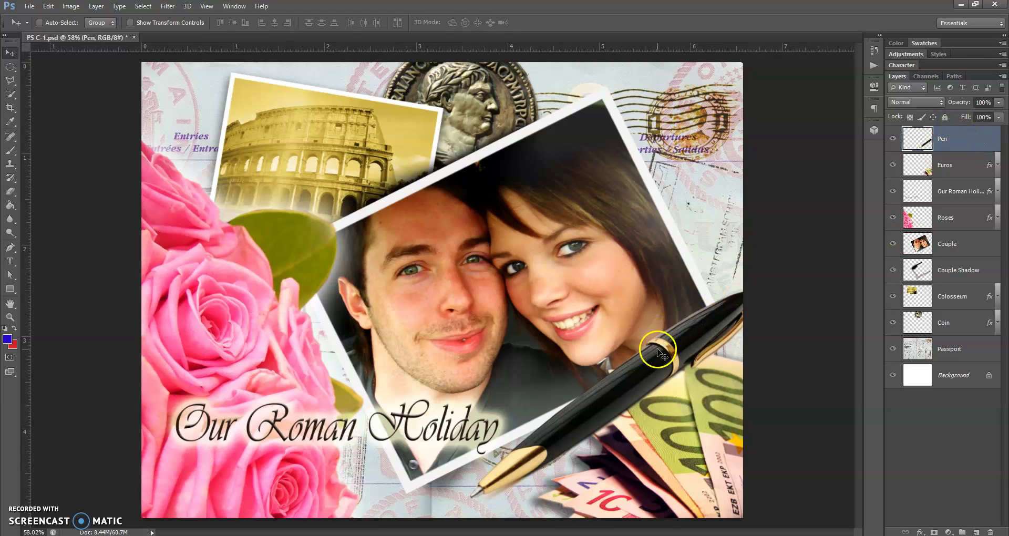
pyautogui.moveTo(654, 349)
pyautogui.mouseDown()
pyautogui.moveTo(613, 285)
pyautogui.moveTo(655, 348)
pyautogui.moveTo(645, 363)
pyautogui.mouseUp()
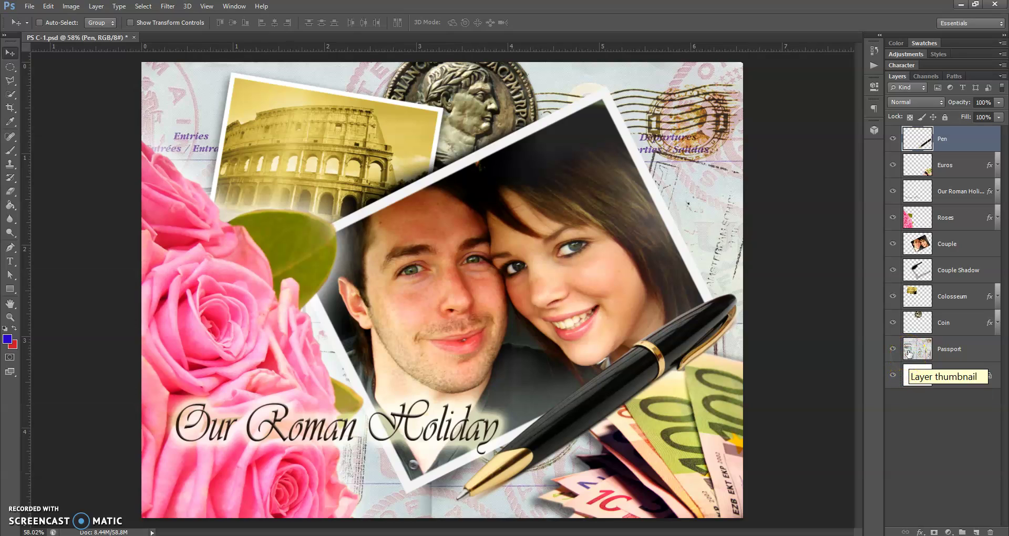
# Select the Coin layer and move the coin slightly down so more of it sits behind the couple photo.
pyautogui.keyDown('ctrl'); pyautogui.click(913, 324); pyautogui.keyUp('ctrl')
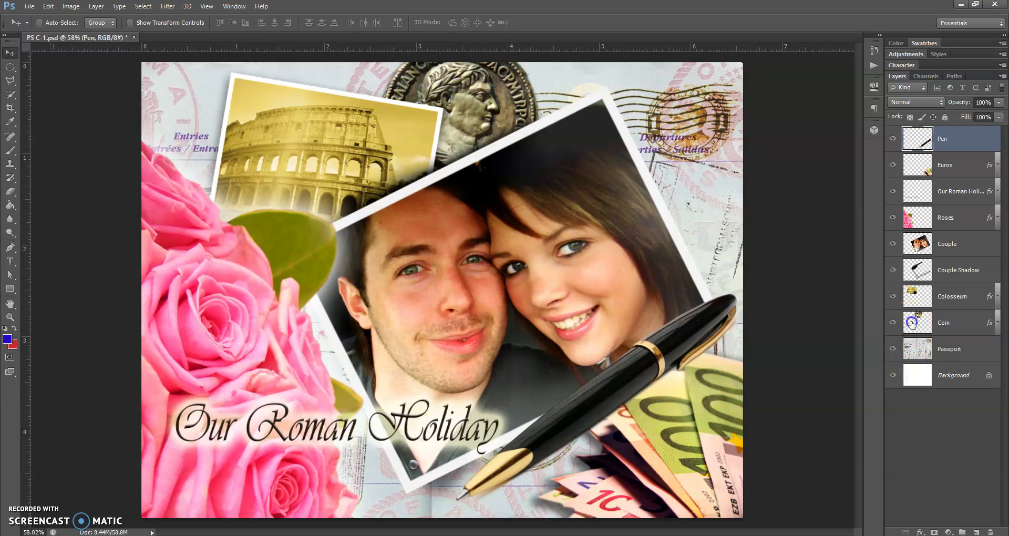
pyautogui.moveTo(475, 97); pyautogui.dragTo(484, 122)
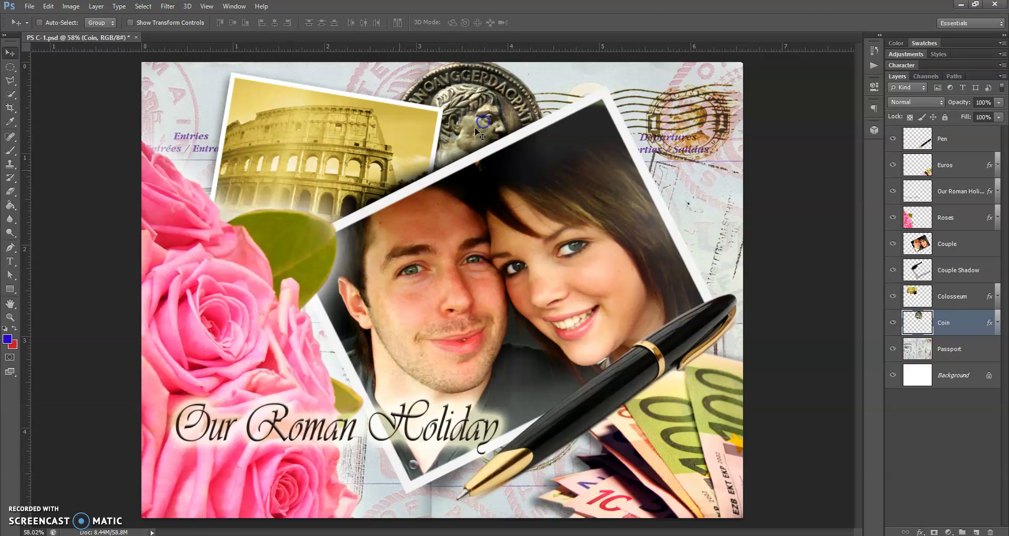
pyautogui.click(452, 253)
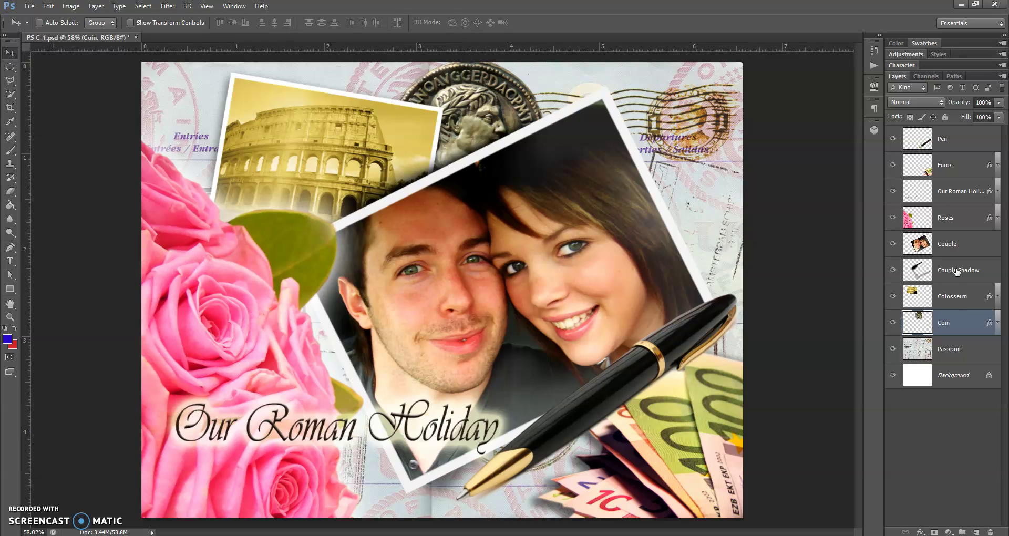
# Move the Euros layer above the Pen layer so the banknotes overlap the pen.
pyautogui.click(952, 170)
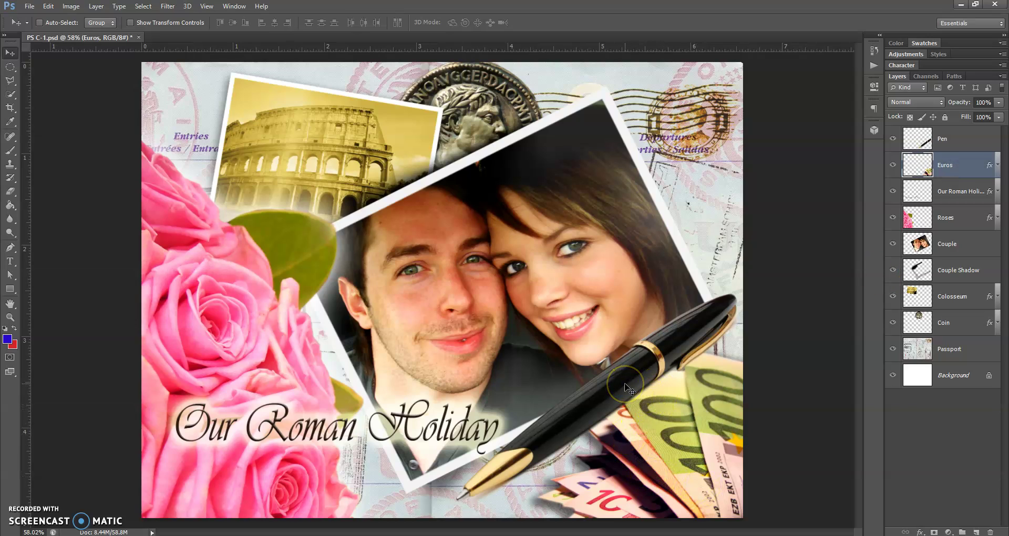
pyautogui.click(952, 169)
pyautogui.moveTo(952, 169); pyautogui.dragTo(951, 138)
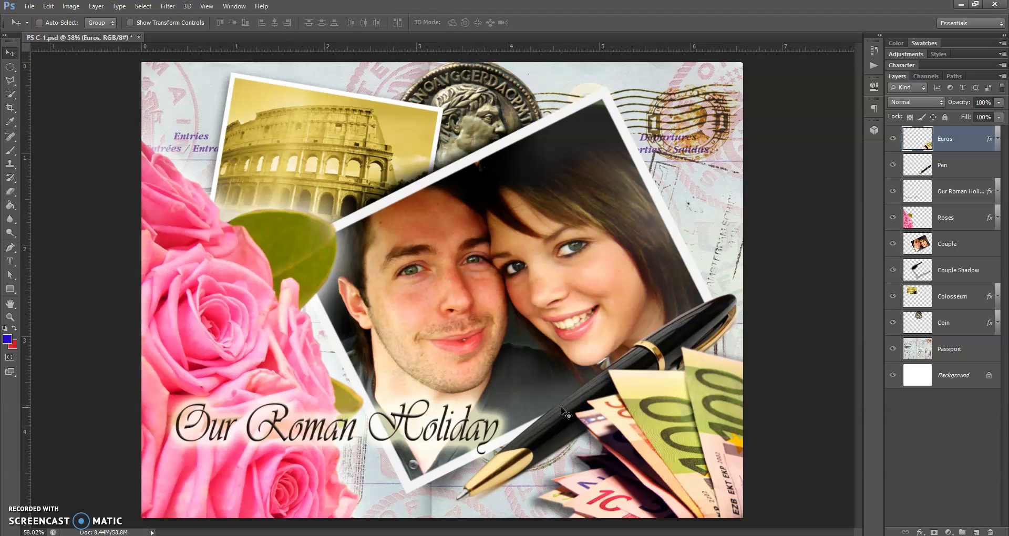
# Move the Coin layer just above the Couple layer and place the coin over the photo's corner at the image's upper right.
pyautogui.click(955, 328)
pyautogui.click(957, 327)
pyautogui.rightClick(963, 326)
pyautogui.moveTo(964, 326); pyautogui.dragTo(959, 235)
pyautogui.moveTo(536, 138); pyautogui.dragTo(718, 149)
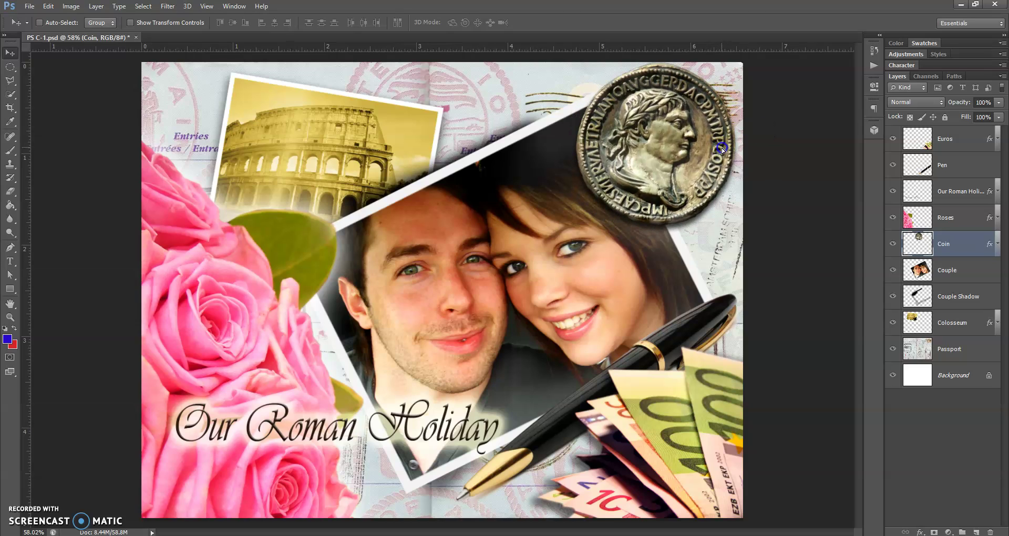
pyautogui.click(953, 234)
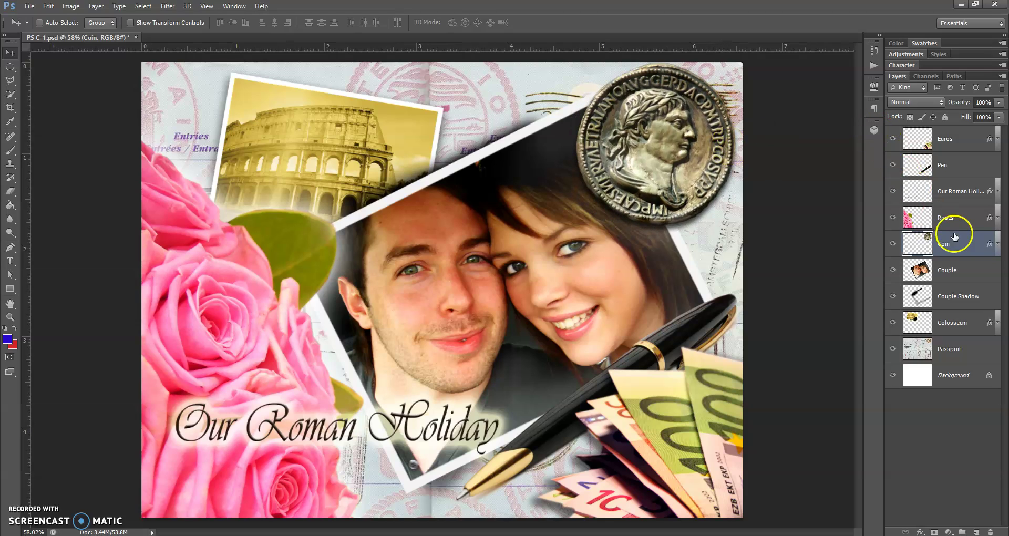